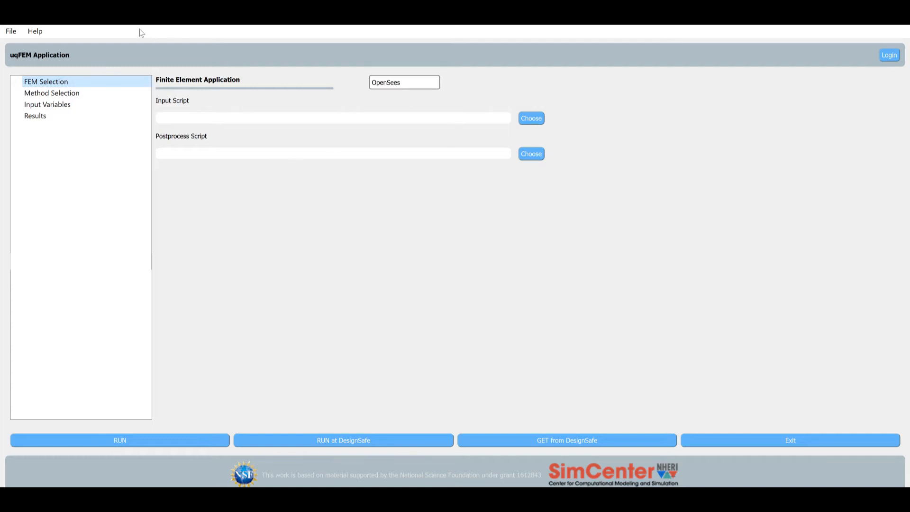
# Step: Look through the help options and the Method Selection, Input Variables and Results pages of the empty project
pyautogui.click(36, 31)
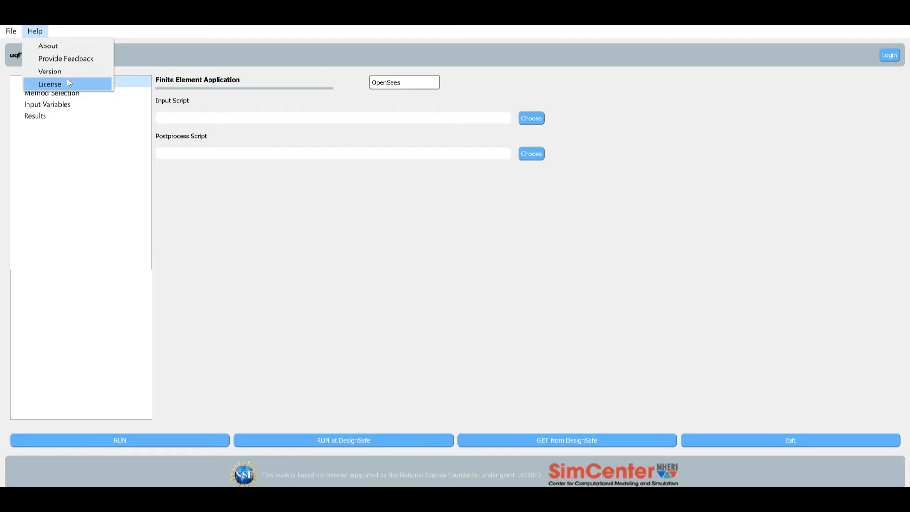
pyautogui.click(195, 206)
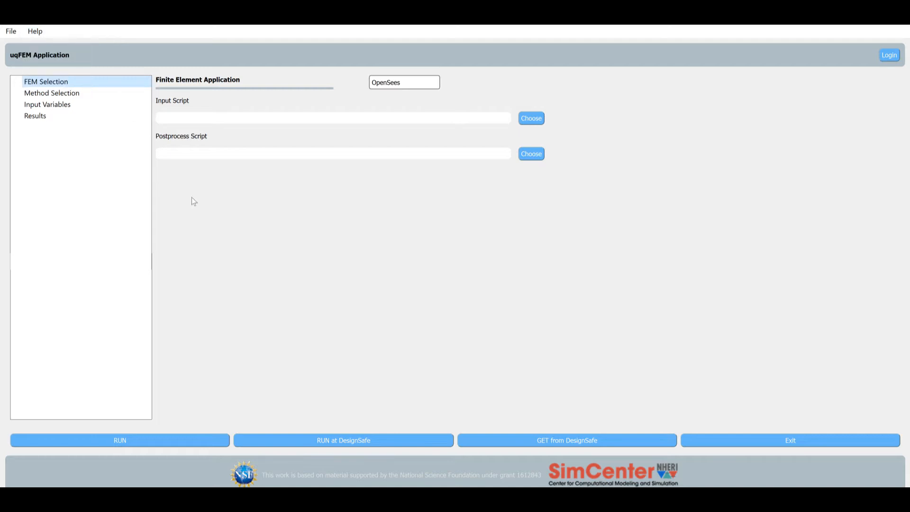
pyautogui.click(53, 94)
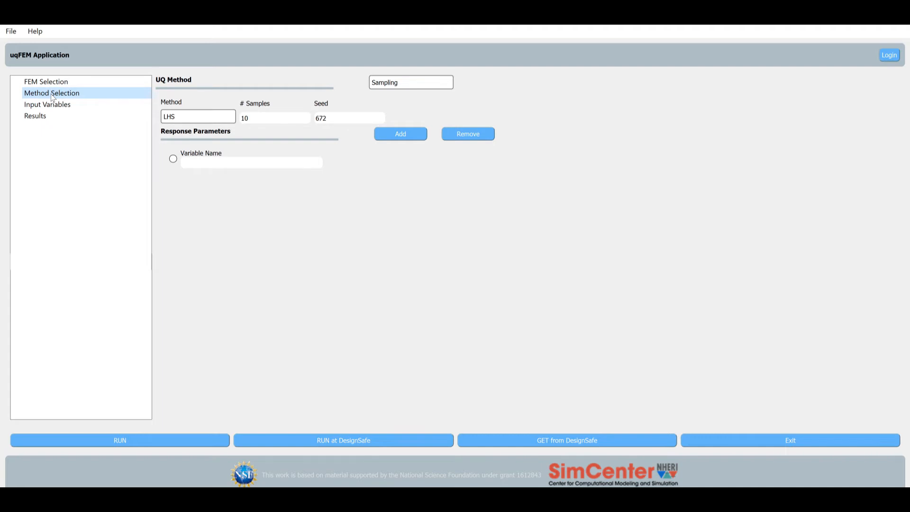
pyautogui.click(53, 106)
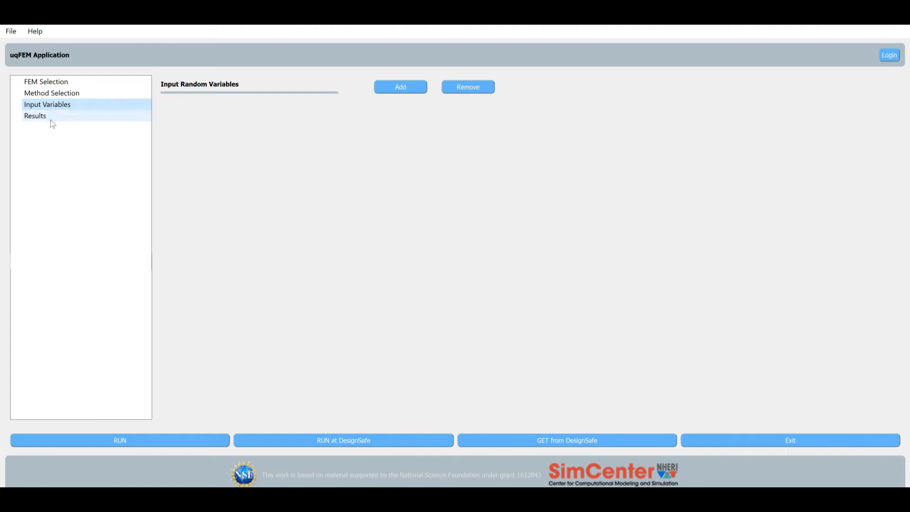
pyautogui.click(51, 120)
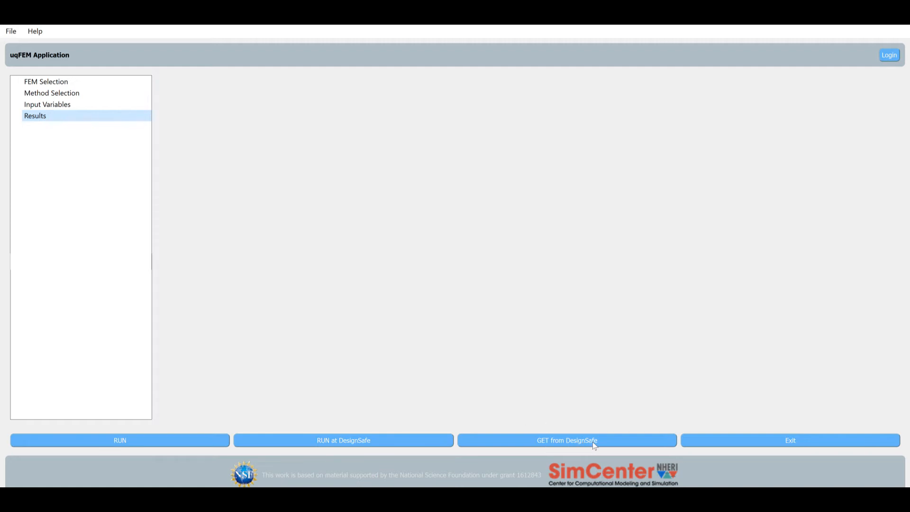
pyautogui.click(780, 439)
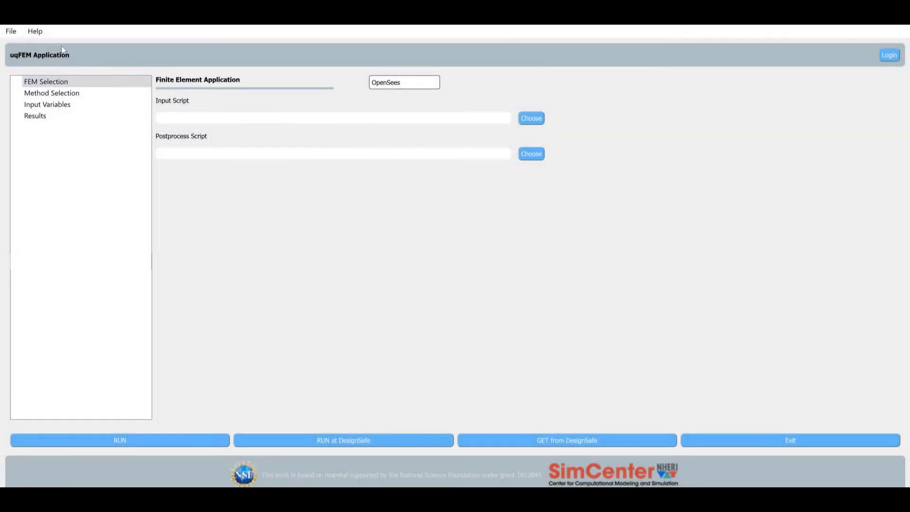
# Step: Open the example JSON project from the exampleOpenSees folder
pyautogui.click(11, 31)
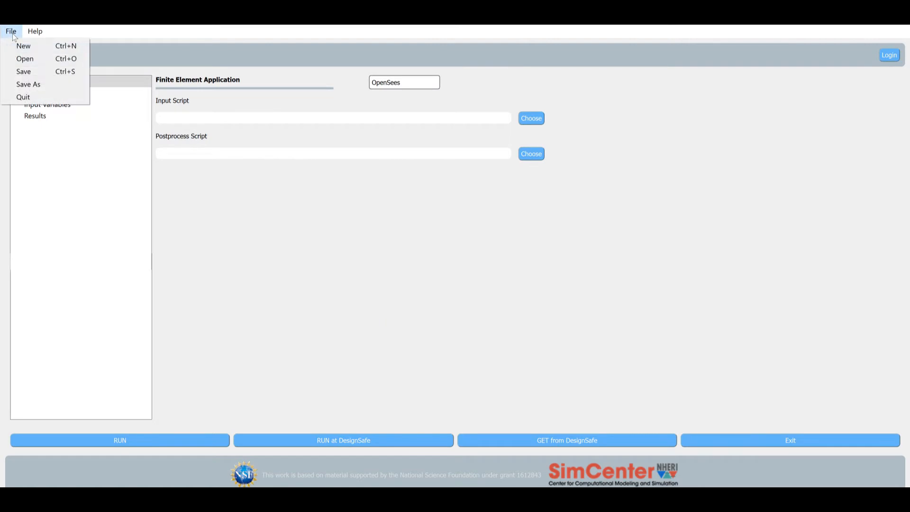
pyautogui.click(21, 59)
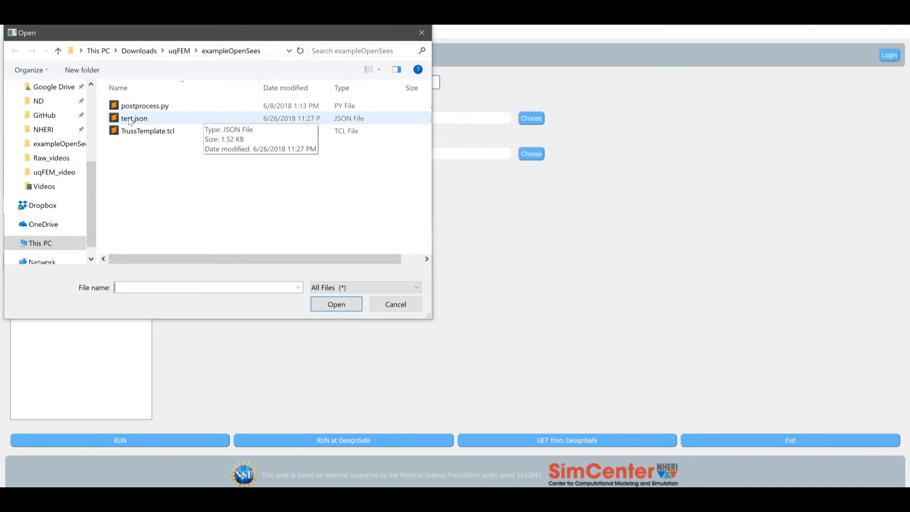
pyautogui.doubleClick(155, 118)
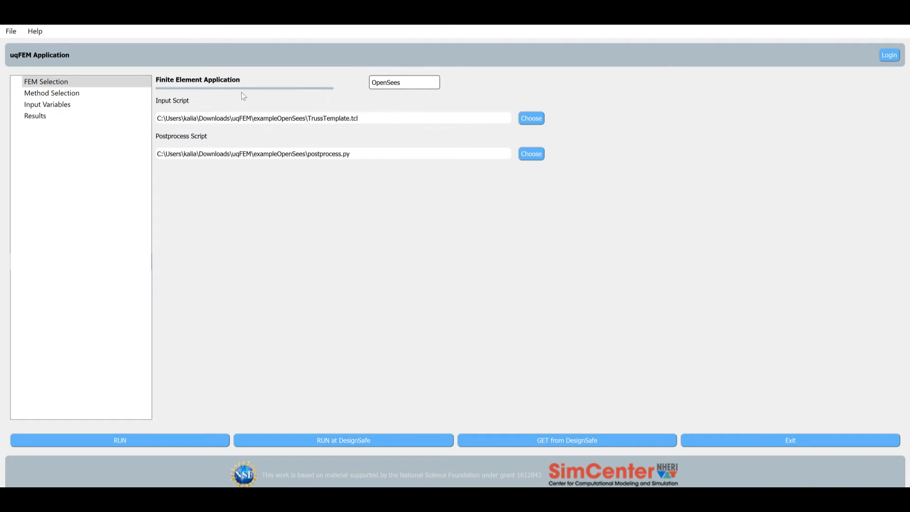
# Step: Review the truss example's sampling method and the distribution options offered for its input random variables
pyautogui.click(44, 95)
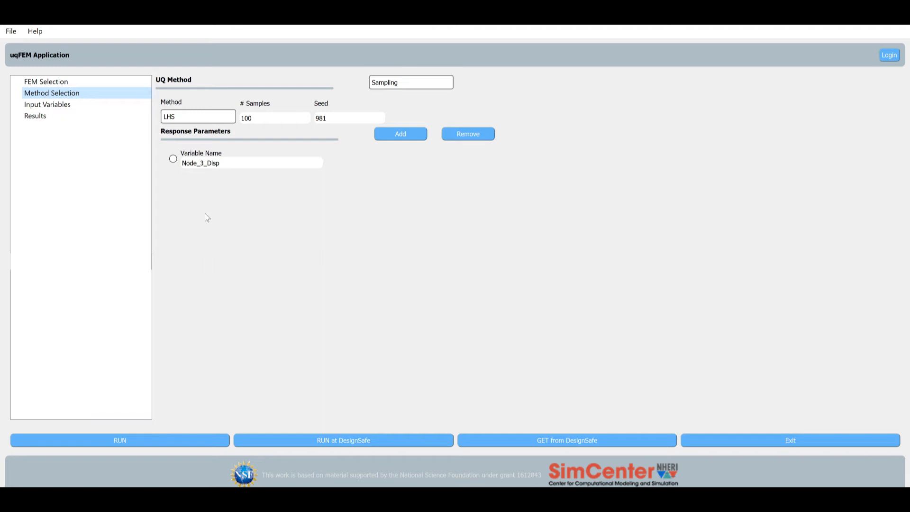
pyautogui.click(90, 106)
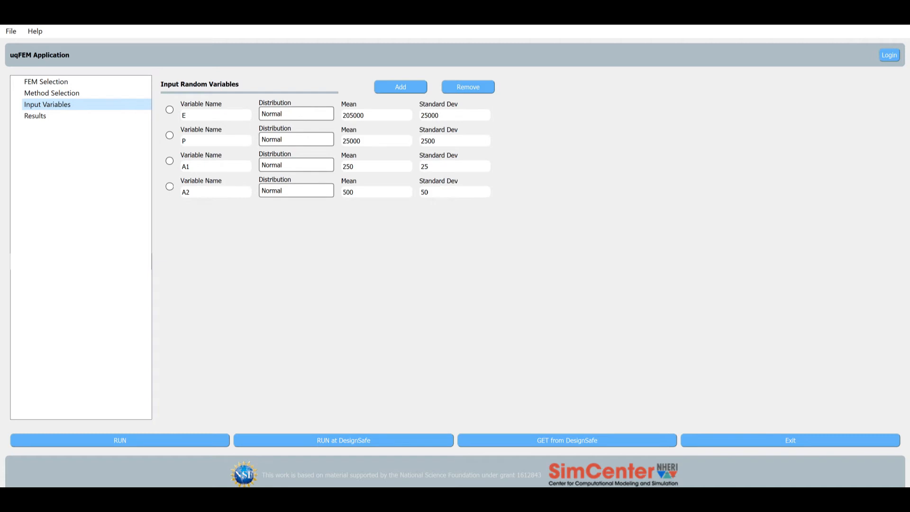
pyautogui.click(317, 116)
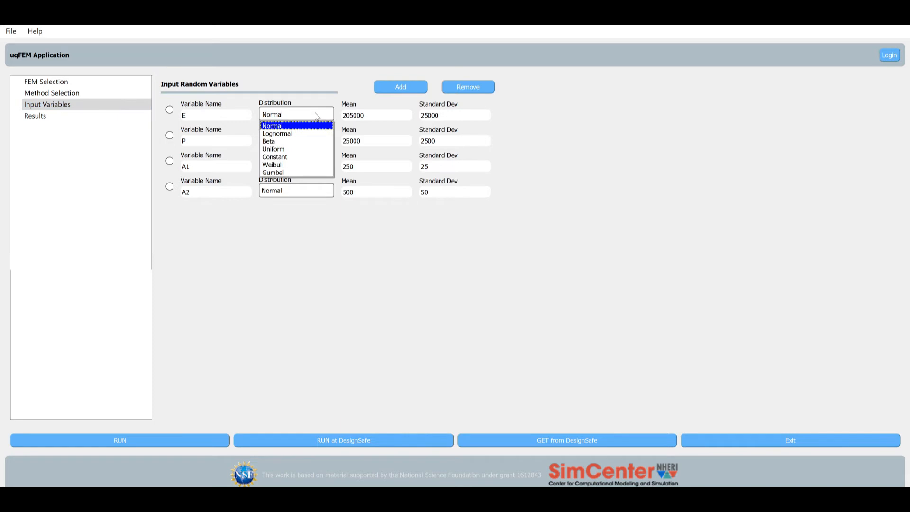
pyautogui.click(316, 117)
pyautogui.click(312, 137)
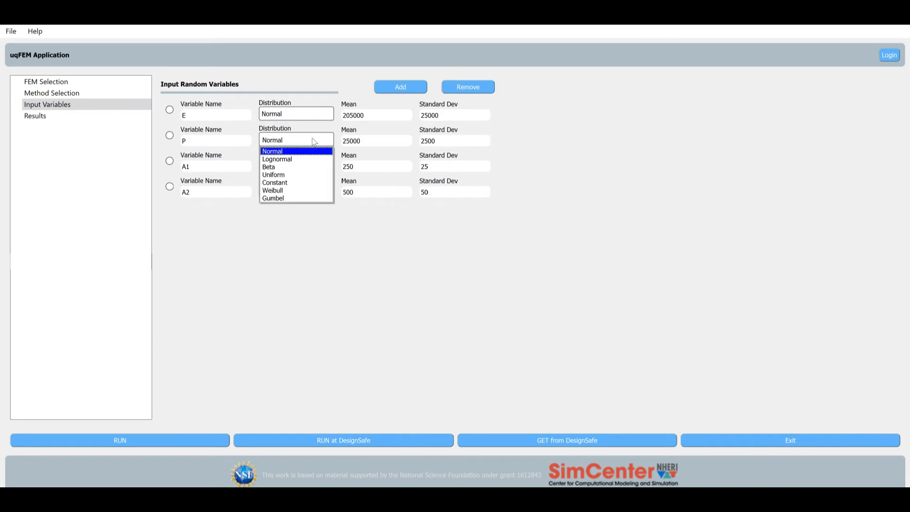
pyautogui.click(311, 148)
pyautogui.click(310, 165)
pyautogui.click(311, 175)
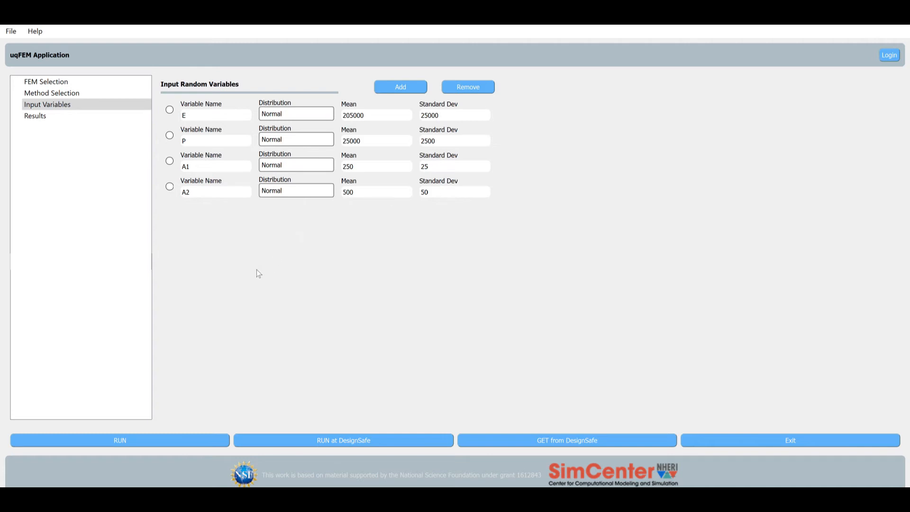
# Step: Run the sampling analysis locally and read through its general statistics and correlation matrices
pyautogui.click(126, 442)
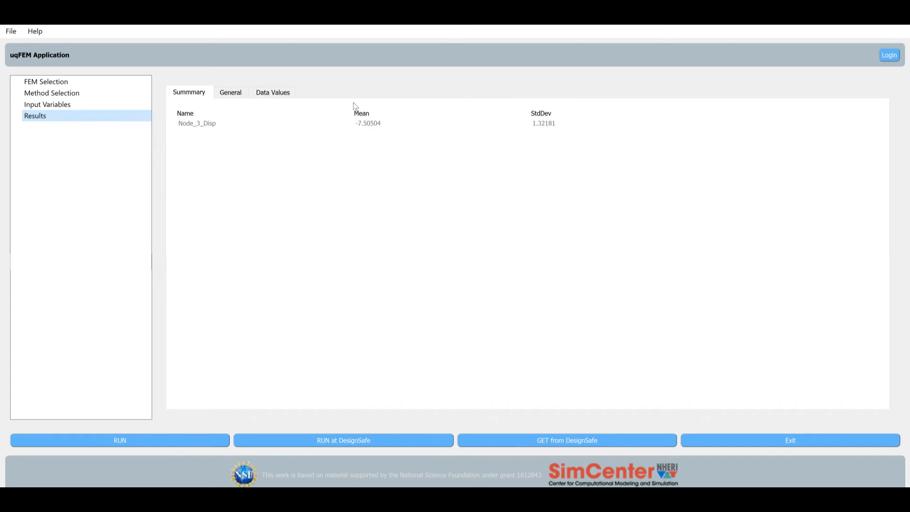
pyautogui.click(238, 96)
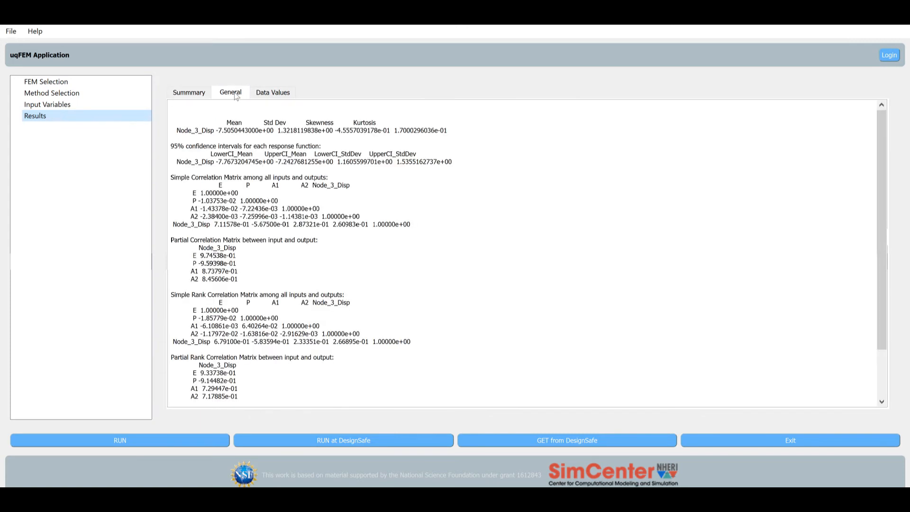
pyautogui.scroll(-3, 521, 253)
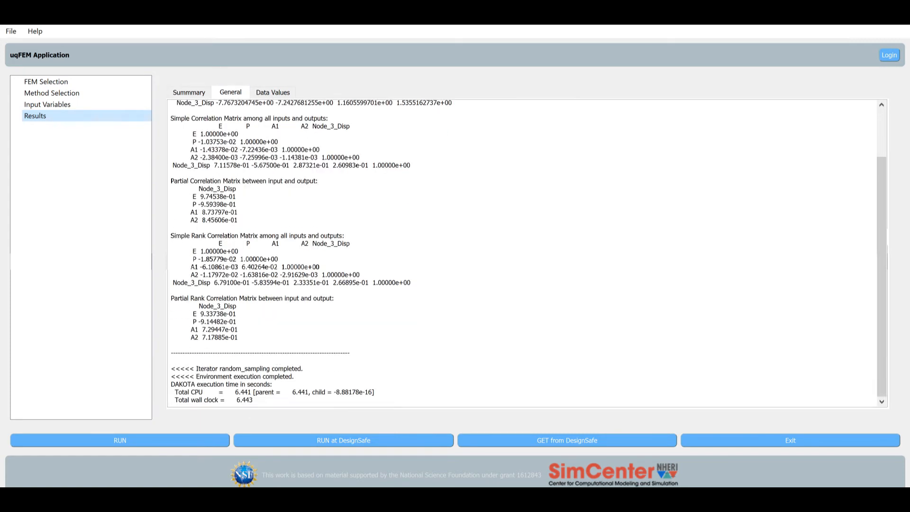
pyautogui.scroll(3, 521, 253)
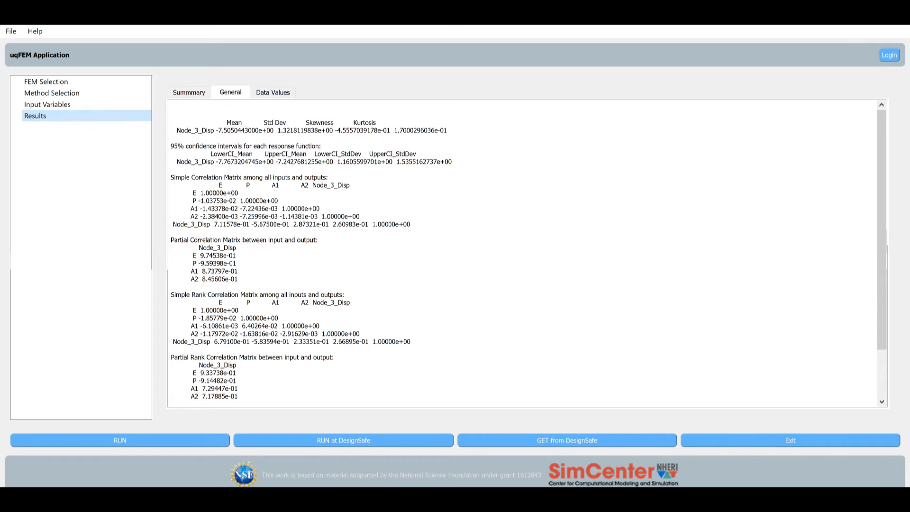
pyautogui.scroll(-3, 527, 252)
pyautogui.scroll(3, 527, 252)
# Step: Examine the Node_3_Disp scatter plot and the table of data values for the individual sampling runs
pyautogui.click(279, 93)
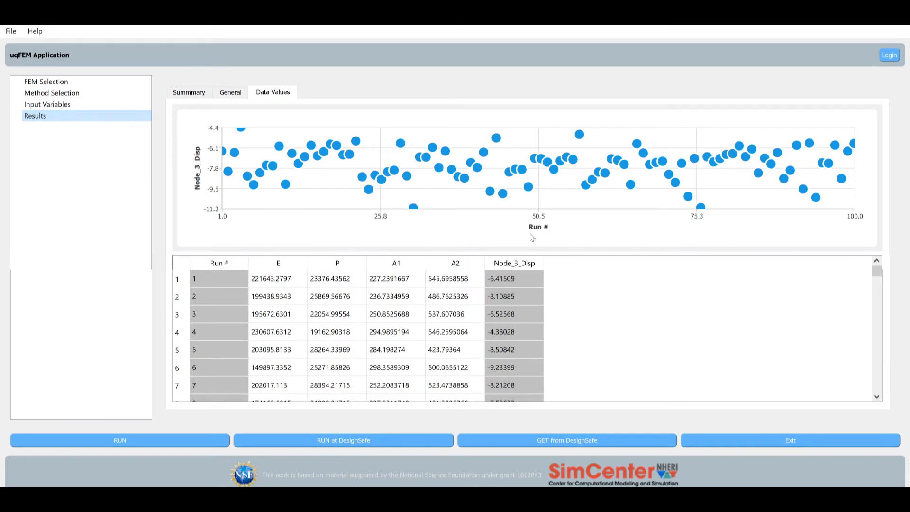
pyautogui.click(595, 315)
pyautogui.scroll(-3, 595, 315)
pyautogui.scroll(-12, 558, 316)
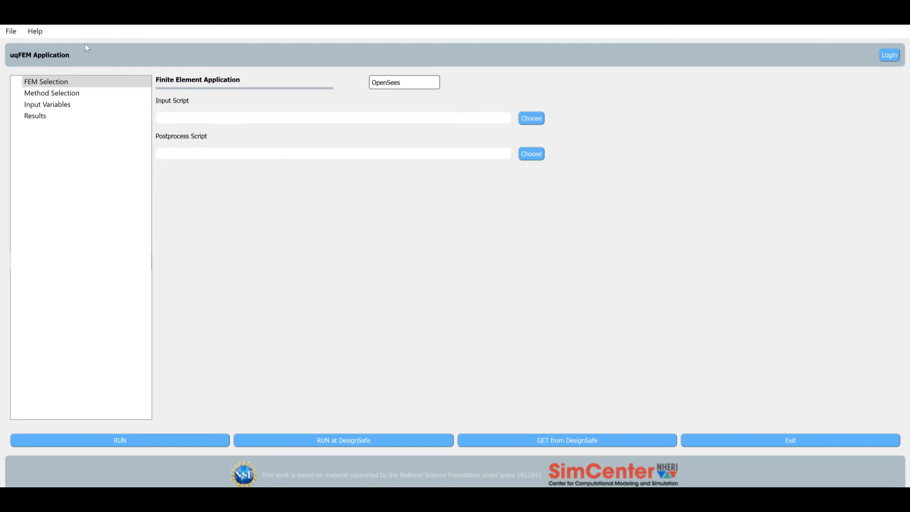
# Step: Open the testCalibration-changed.json project from the exampleCalibration folder
pyautogui.click(14, 33)
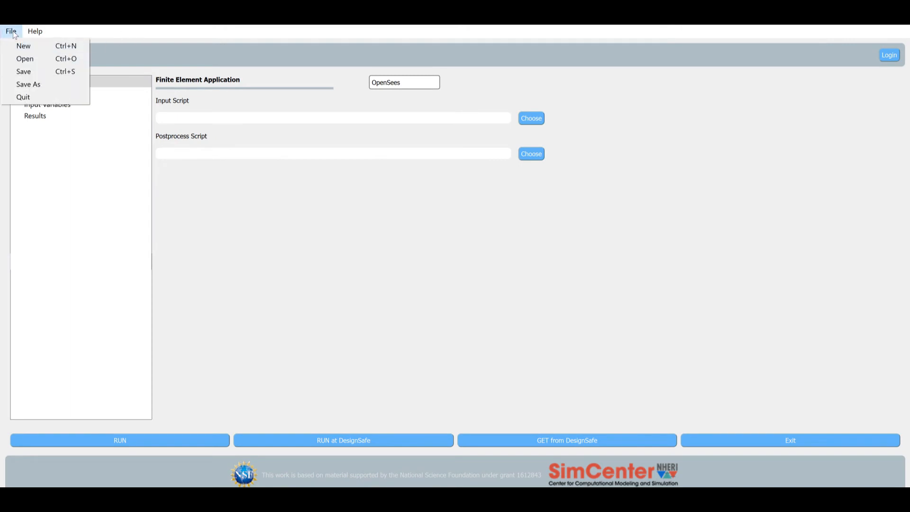
pyautogui.click(16, 59)
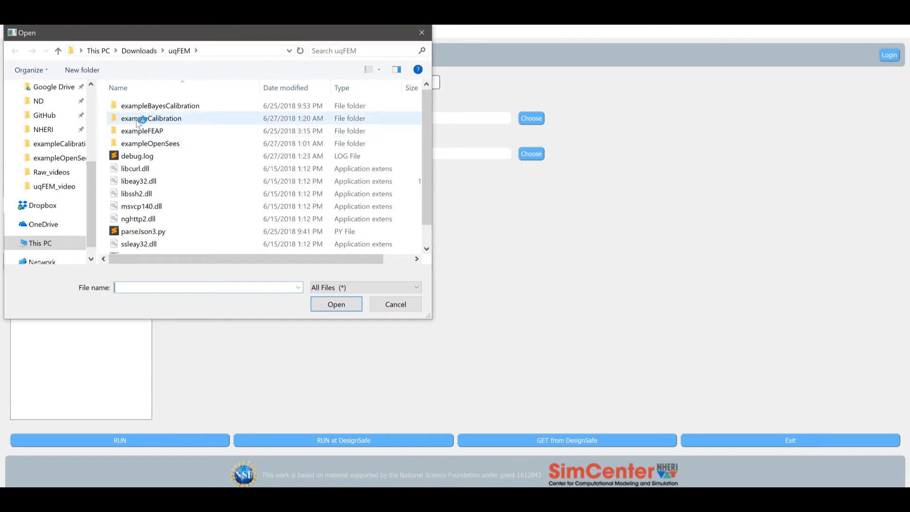
pyautogui.doubleClick(189, 119)
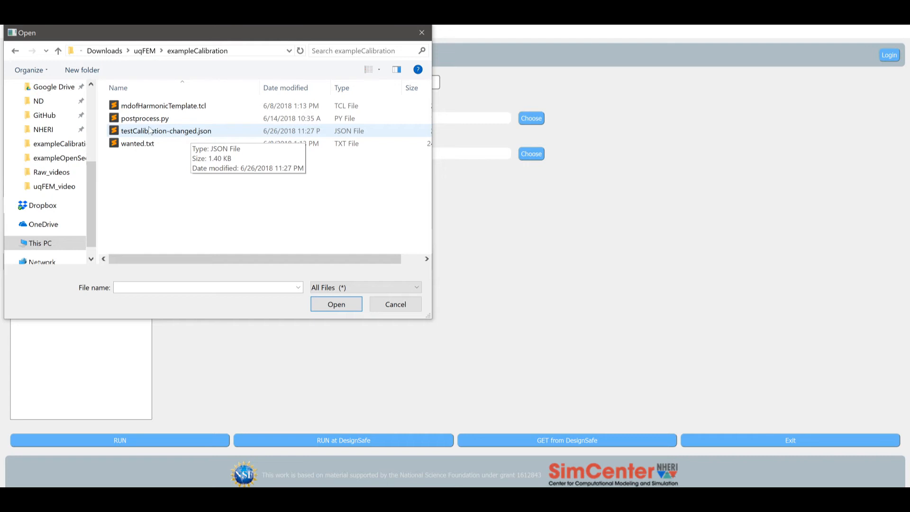
pyautogui.click(186, 135)
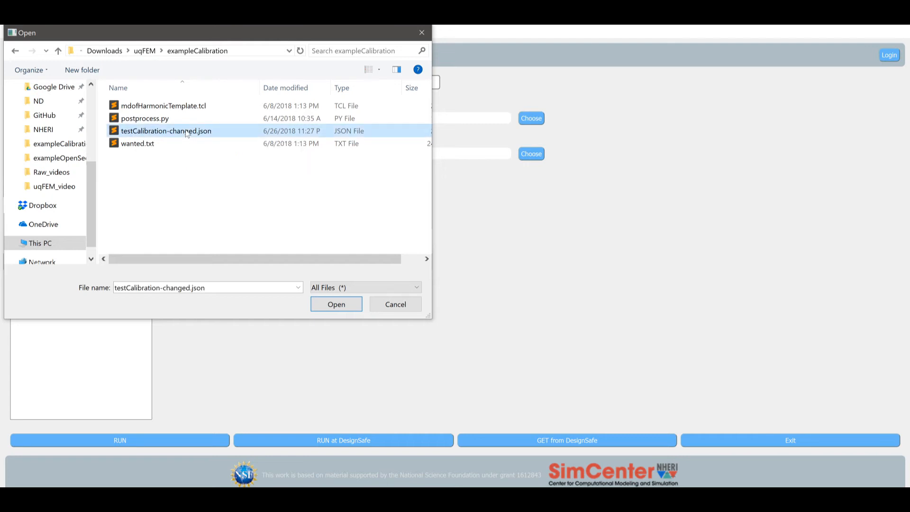
pyautogui.doubleClick(187, 135)
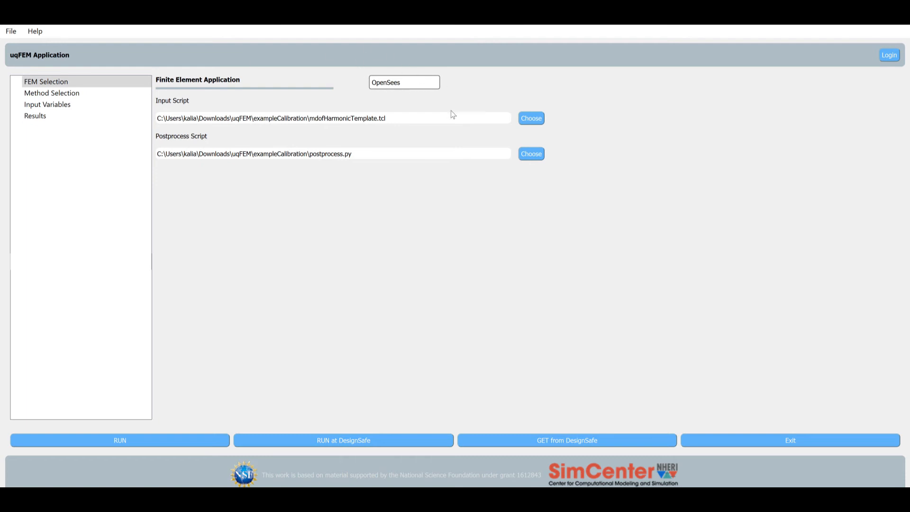
# Step: Check the calibration method and its input variables, and run the calibration locally
pyautogui.click(63, 97)
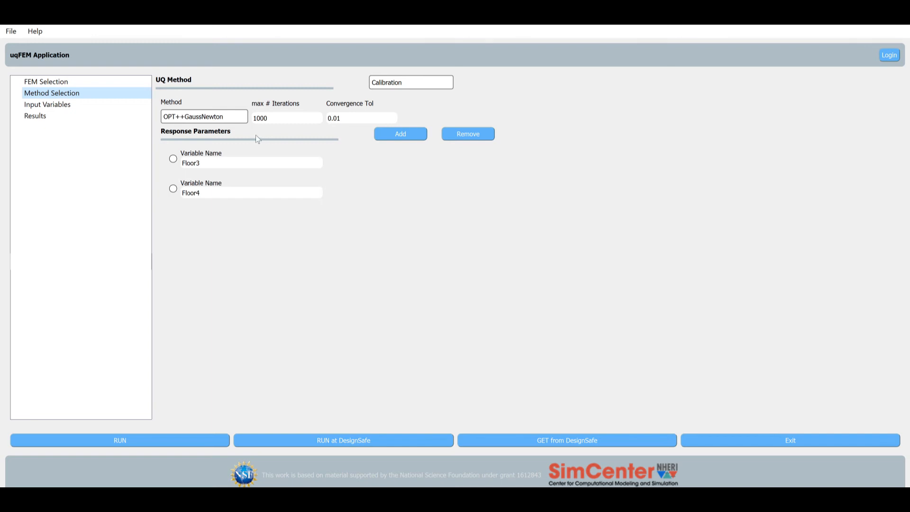
pyautogui.click(90, 104)
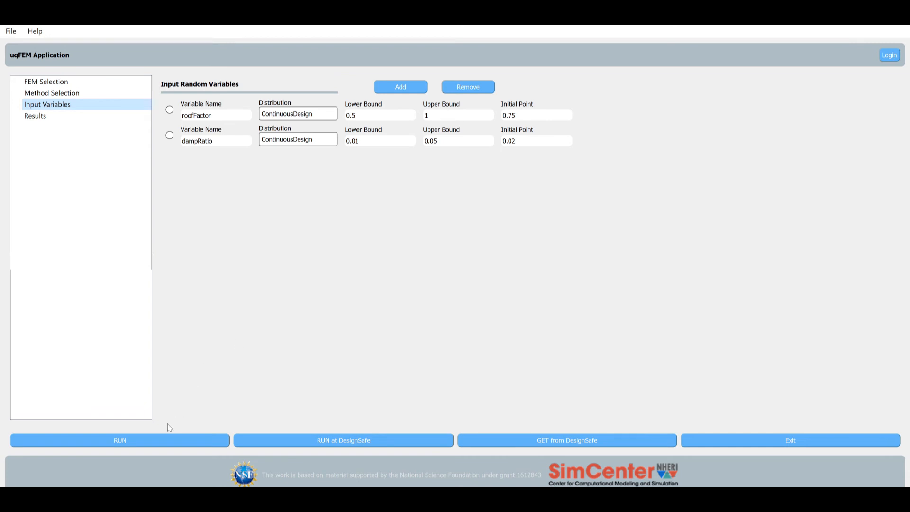
pyautogui.click(161, 438)
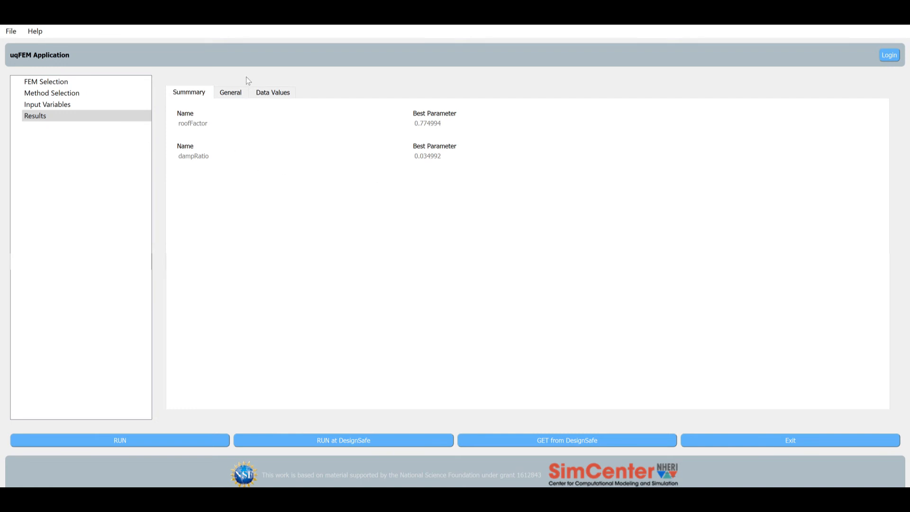
# Step: Examine the calibration's best residual terms in the general results and plot the Floor3 and Floor4 values against run number
pyautogui.click(235, 95)
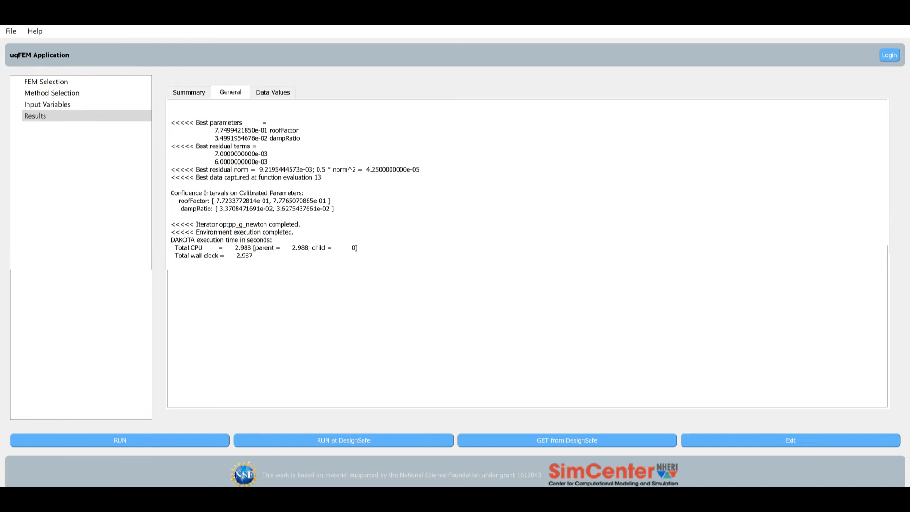
pyautogui.moveTo(258, 147); pyautogui.dragTo(269, 161)
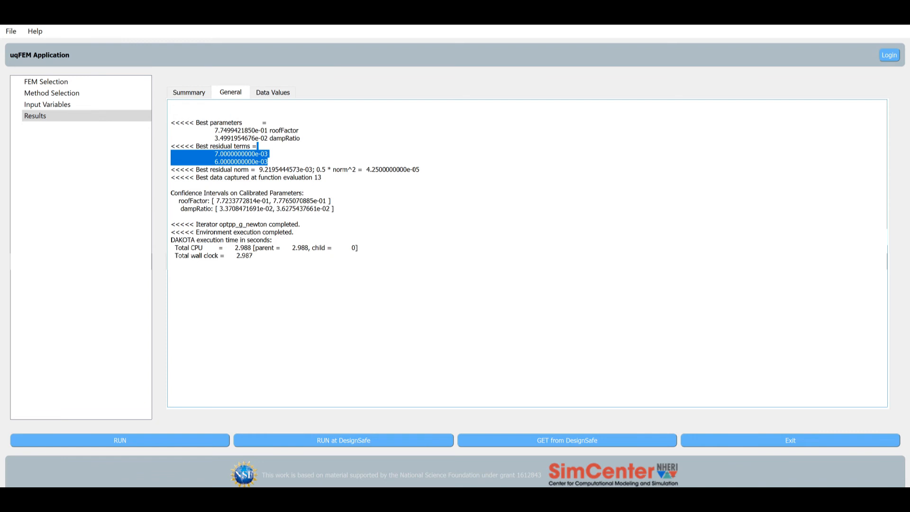
pyautogui.click(290, 94)
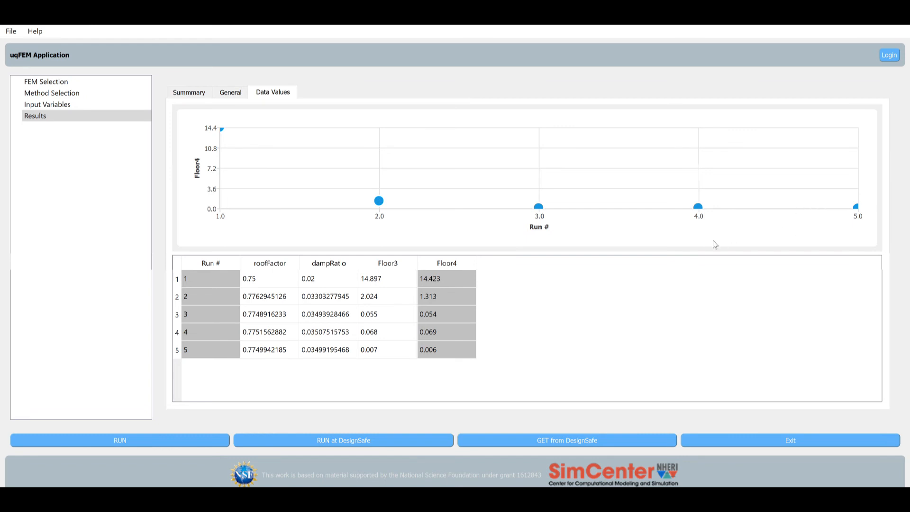
pyautogui.click(403, 267)
pyautogui.click(447, 263)
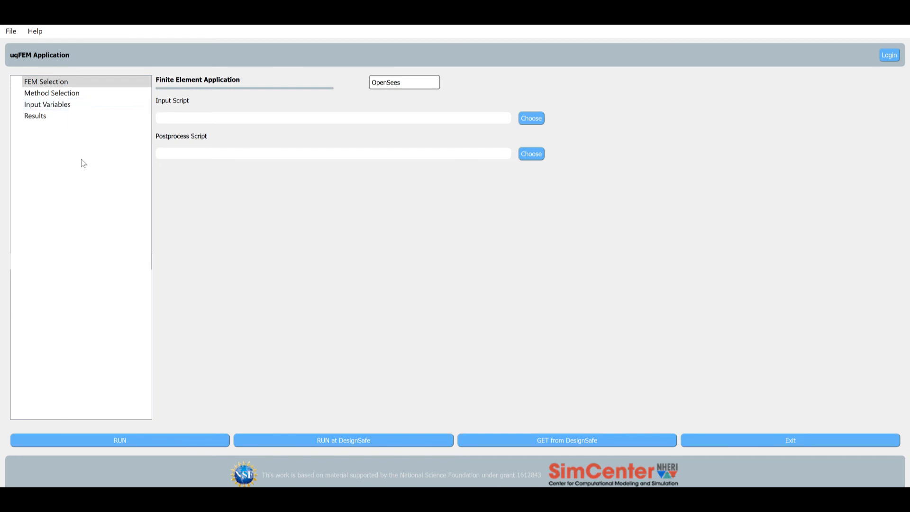
# Step: Open the testFEAP.json project from the exampleFEAP folder
pyautogui.click(10, 32)
pyautogui.click(21, 60)
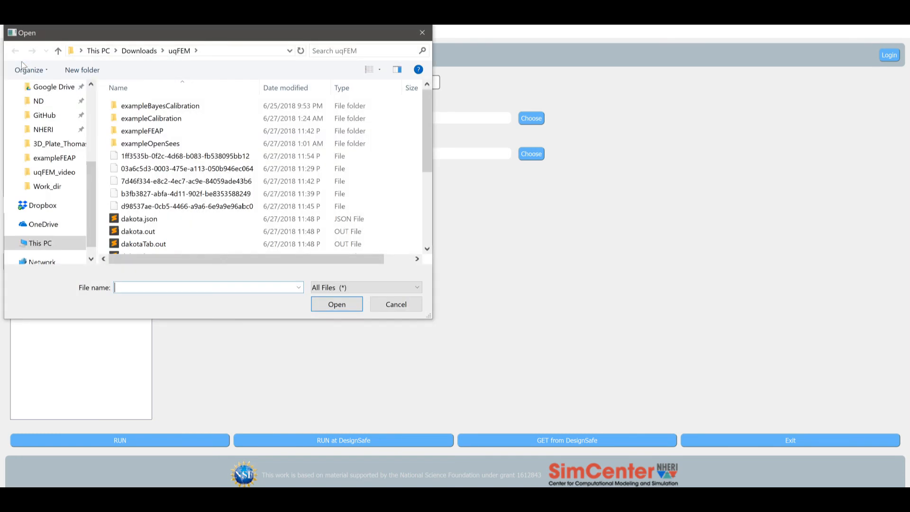
pyautogui.doubleClick(134, 132)
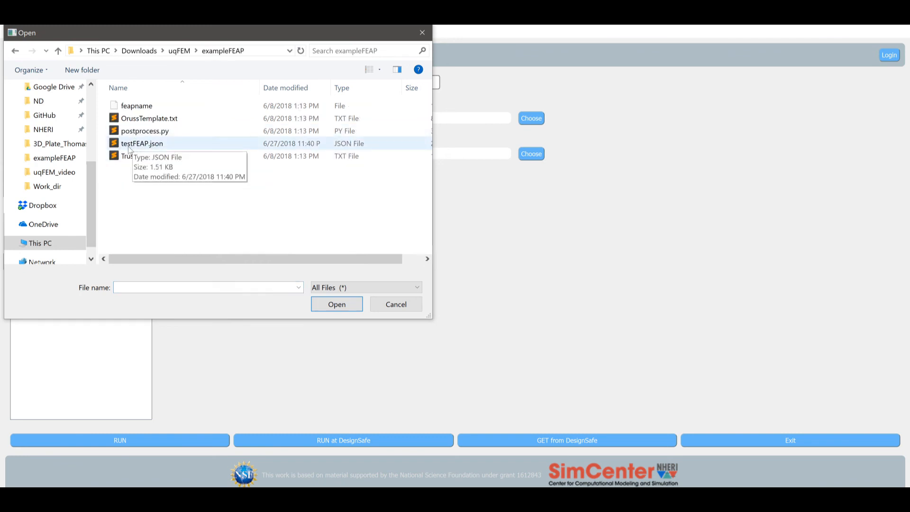
pyautogui.doubleClick(128, 145)
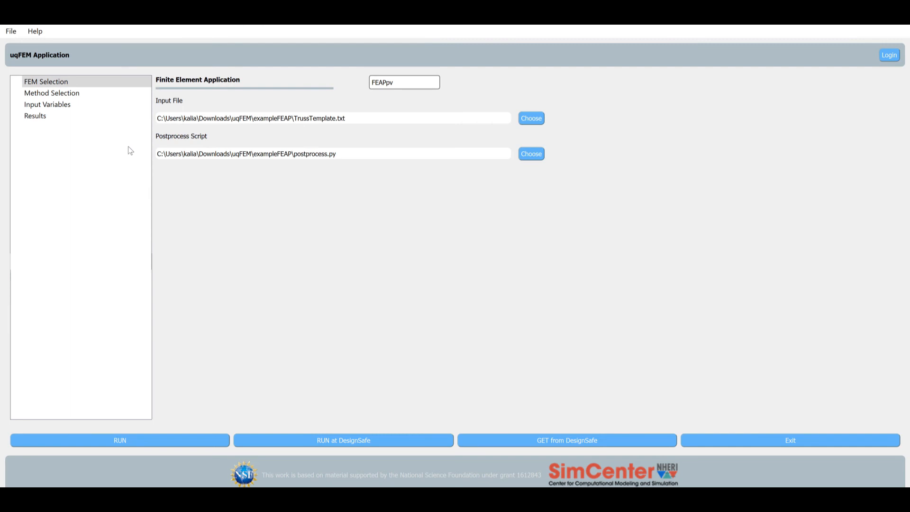
# Step: Review the FEAP example's sampling method, input random variables, results page and finite element application files
pyautogui.click(113, 94)
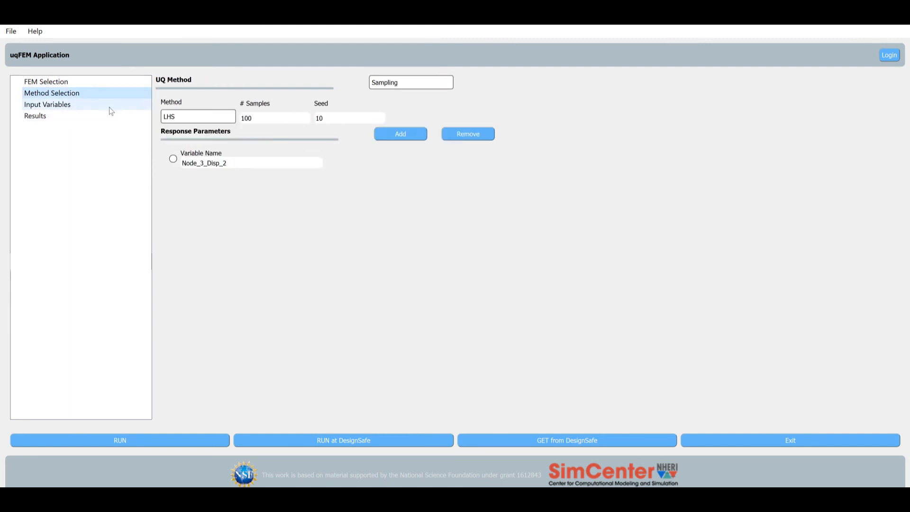
pyautogui.click(109, 107)
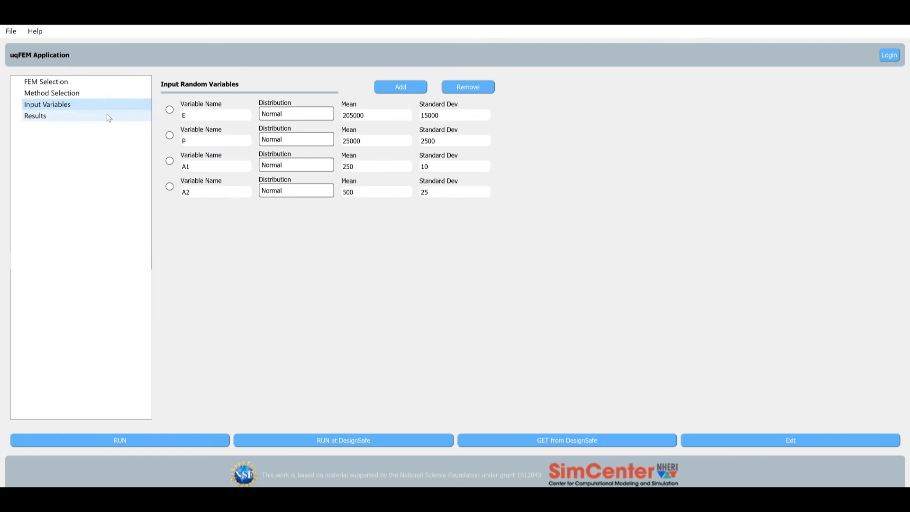
pyautogui.click(109, 117)
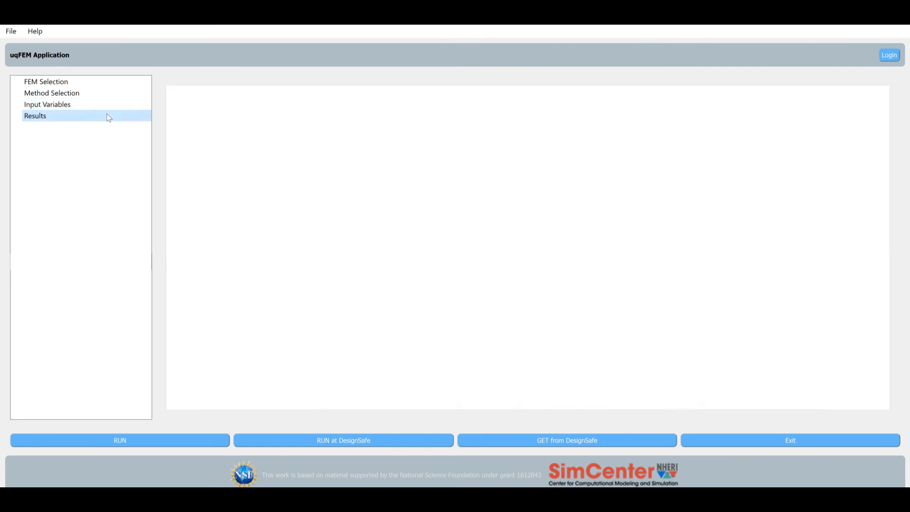
pyautogui.click(106, 88)
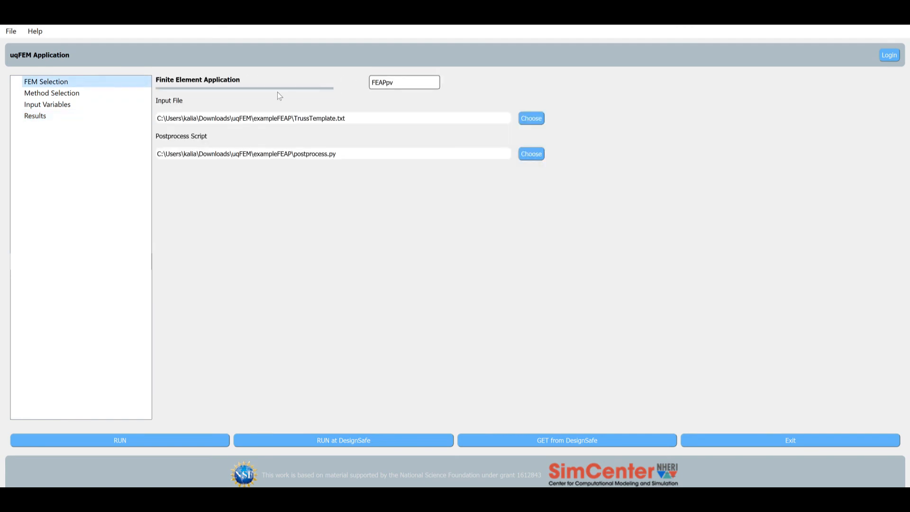
pyautogui.click(76, 90)
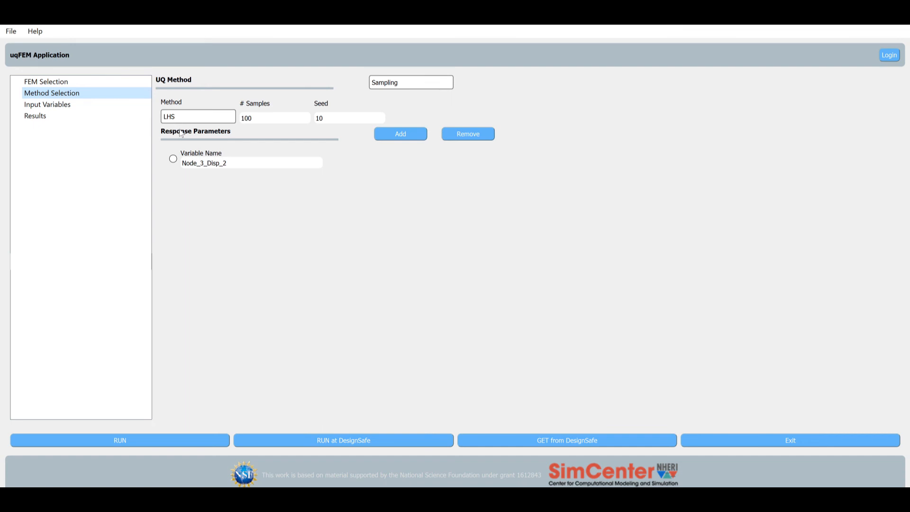
# Step: Log in to DesignSafe with the account username and password
pyautogui.click(881, 56)
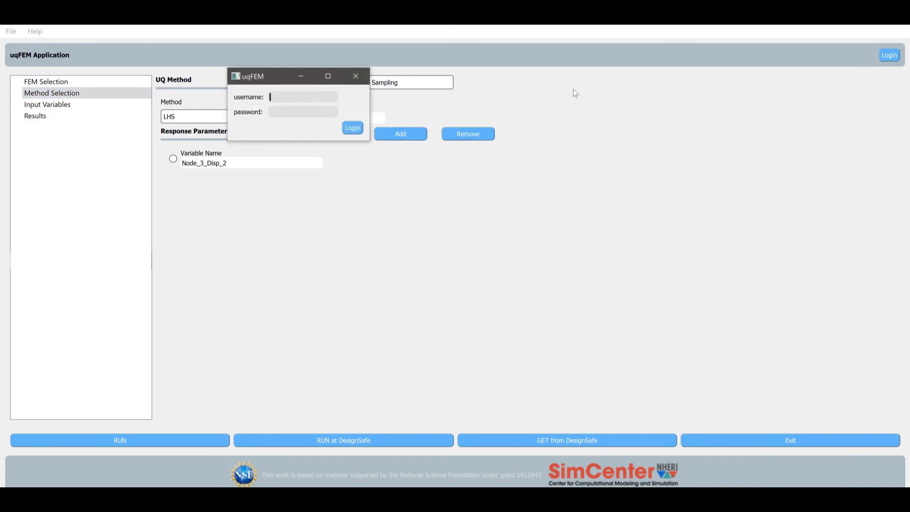
pyautogui.write('c_w')
pyautogui.press('Tab')
pyautogui.write('•••••••••••••••')
pyautogui.click(351, 131)
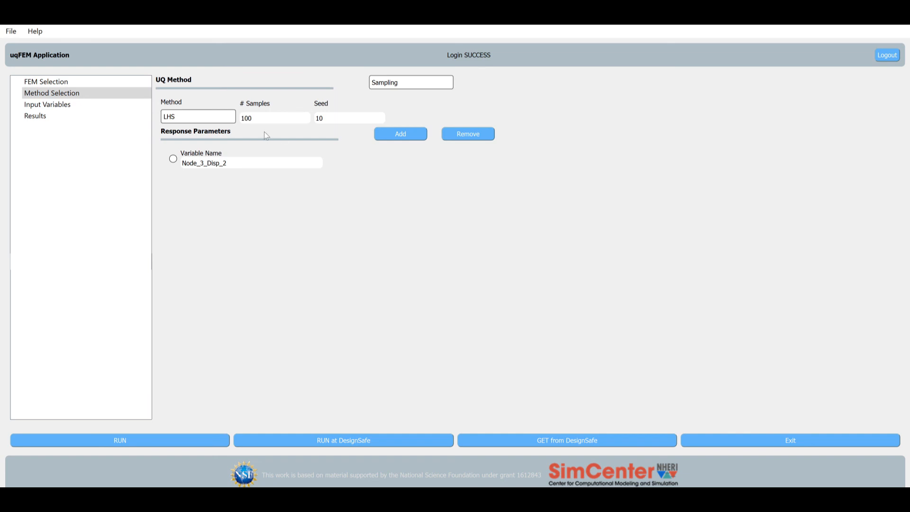
# Step: Submit the FEAP analysis to run at DesignSafe as job test_feap, with the number of processors set to 8
pyautogui.click(313, 442)
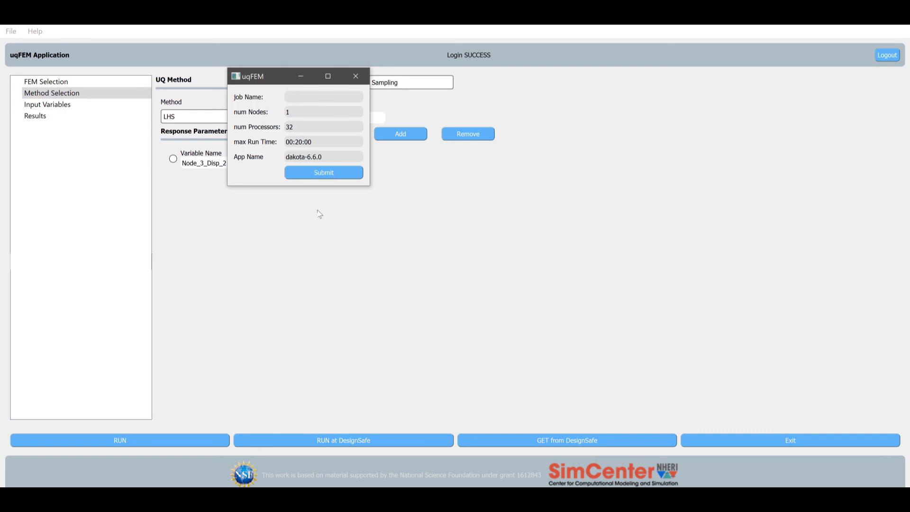
pyautogui.write('test')
pyautogui.write('_feap')
pyautogui.click(294, 127)
pyautogui.press('BackSpace')
pyautogui.press('BackSpace')
pyautogui.write('8')
pyautogui.click(326, 175)
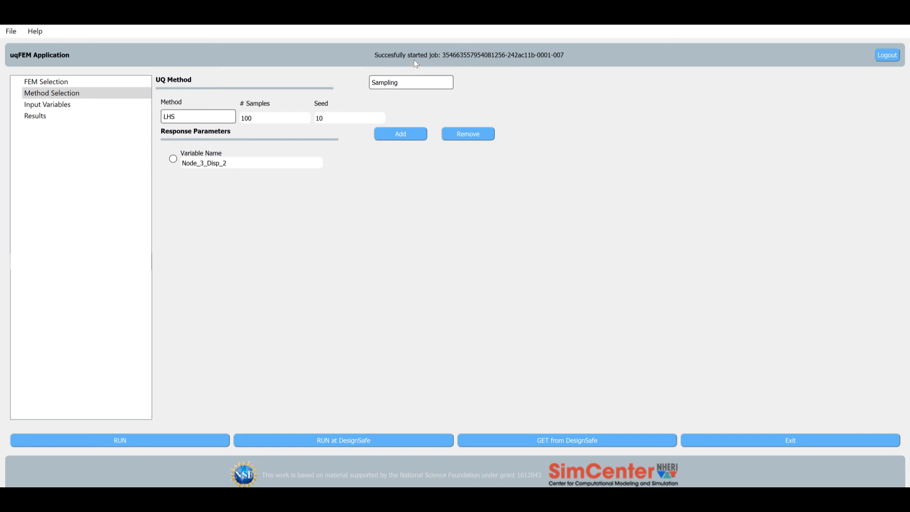
# Step: Get the list of submitted DesignSafe jobs and retrieve the data of the test_feap job
pyautogui.click(550, 441)
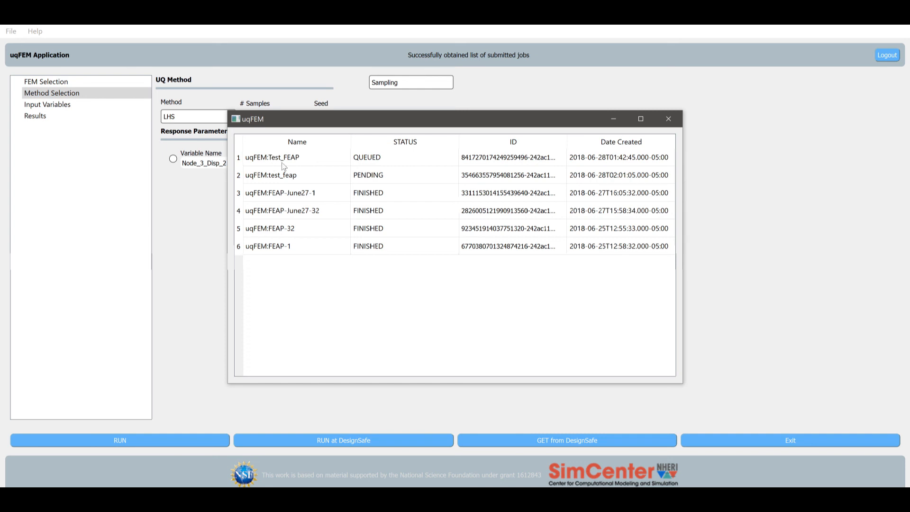
pyautogui.click(403, 163)
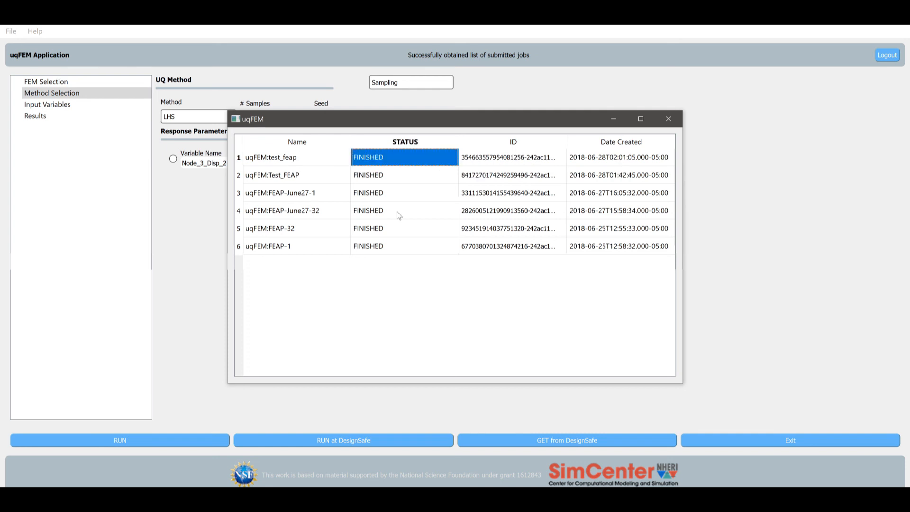
pyautogui.rightClick(375, 163)
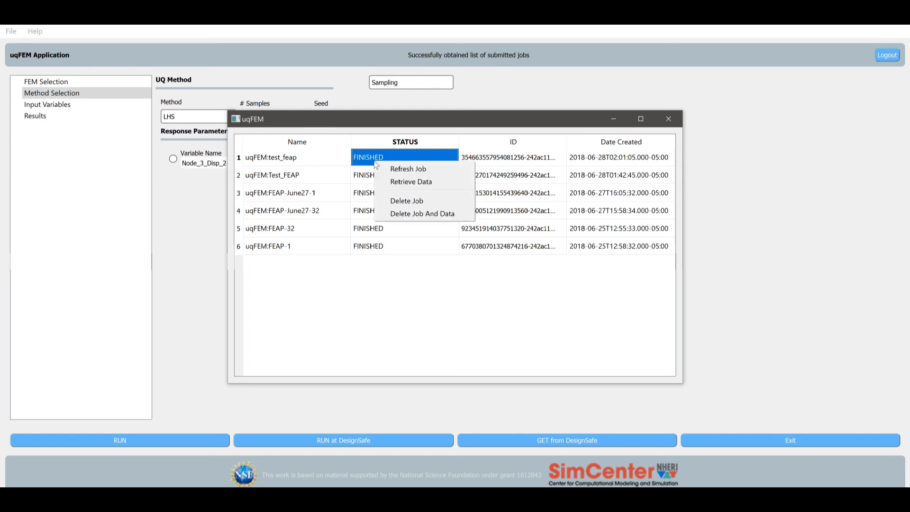
pyautogui.click(392, 183)
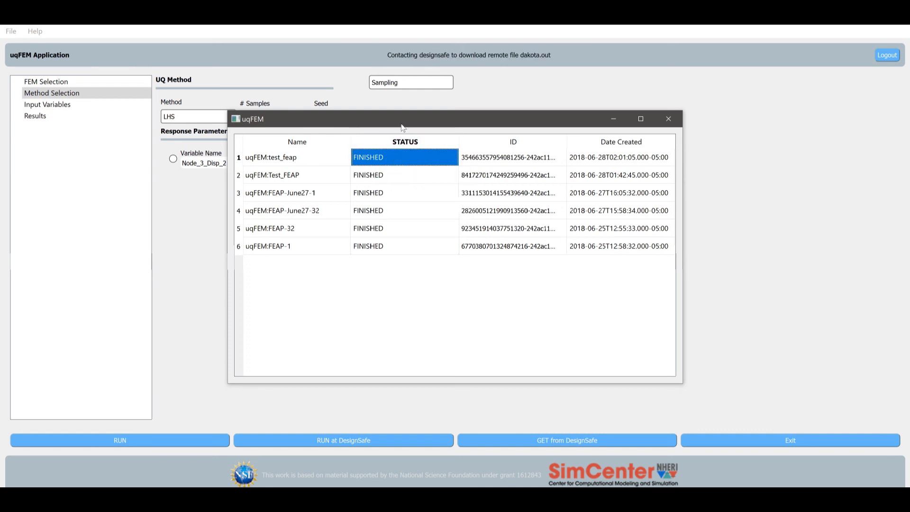